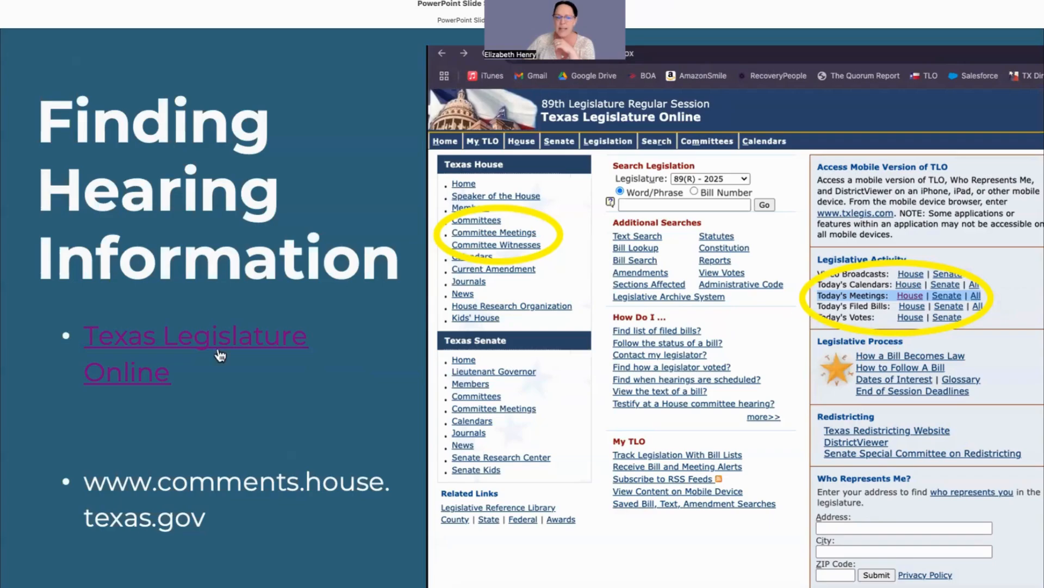
Open the Texas Legislature Online site from the slide and bring up today's House meetings under Legislative Activity.
click(197, 338)
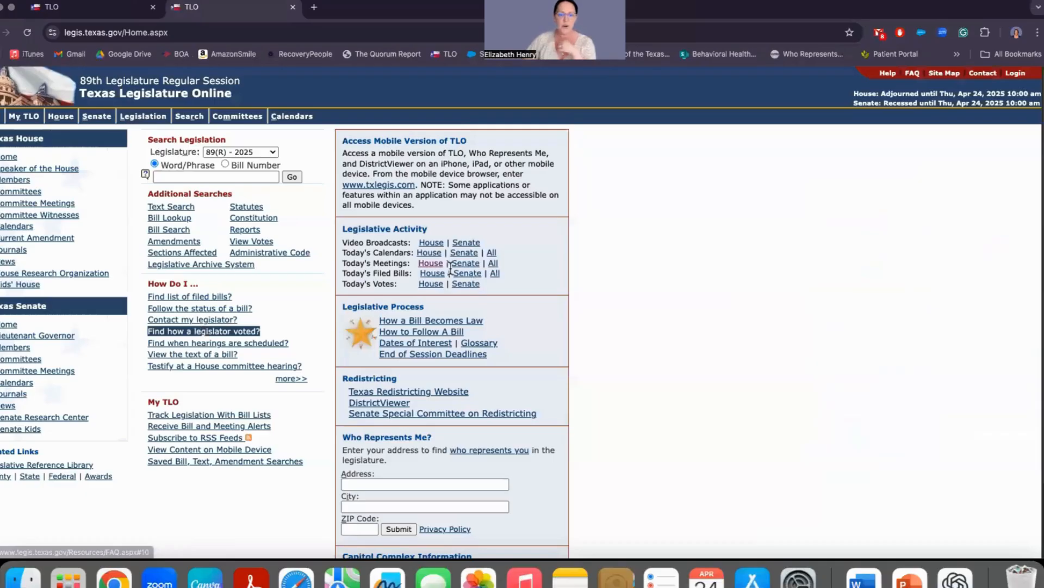
click(432, 263)
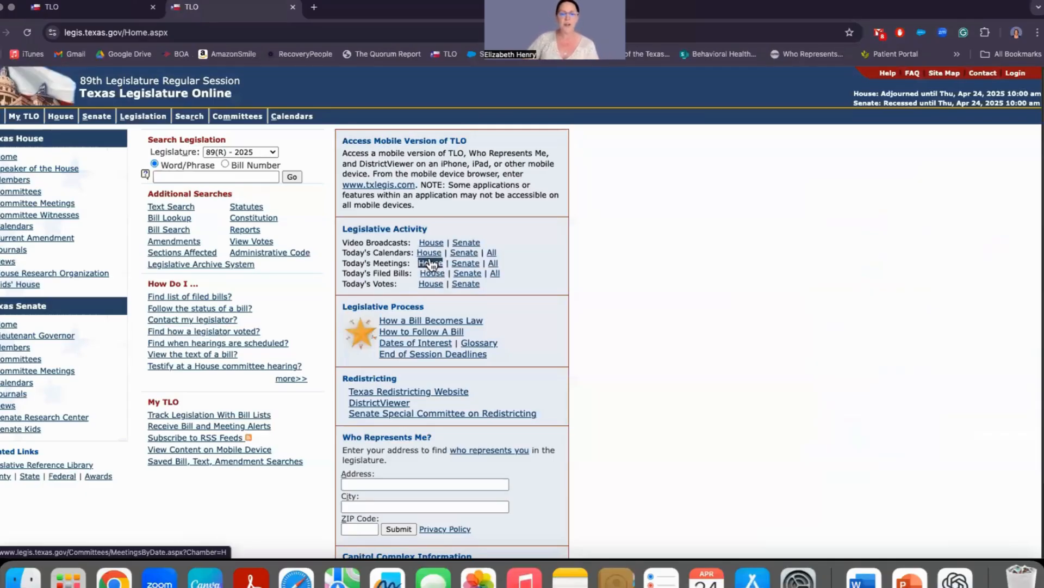
drag(340, 226, 429, 231)
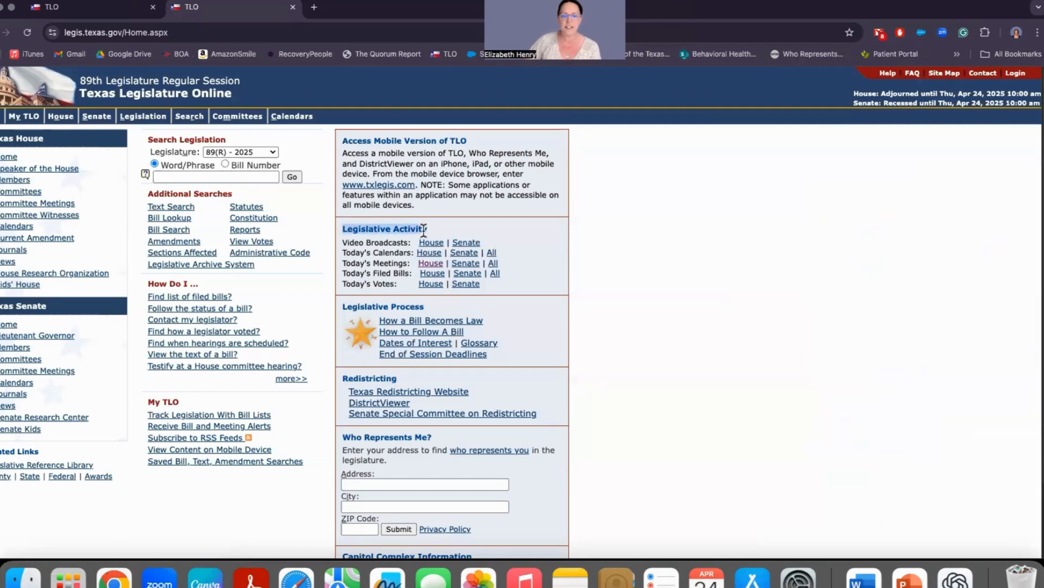
click(370, 262)
click(432, 264)
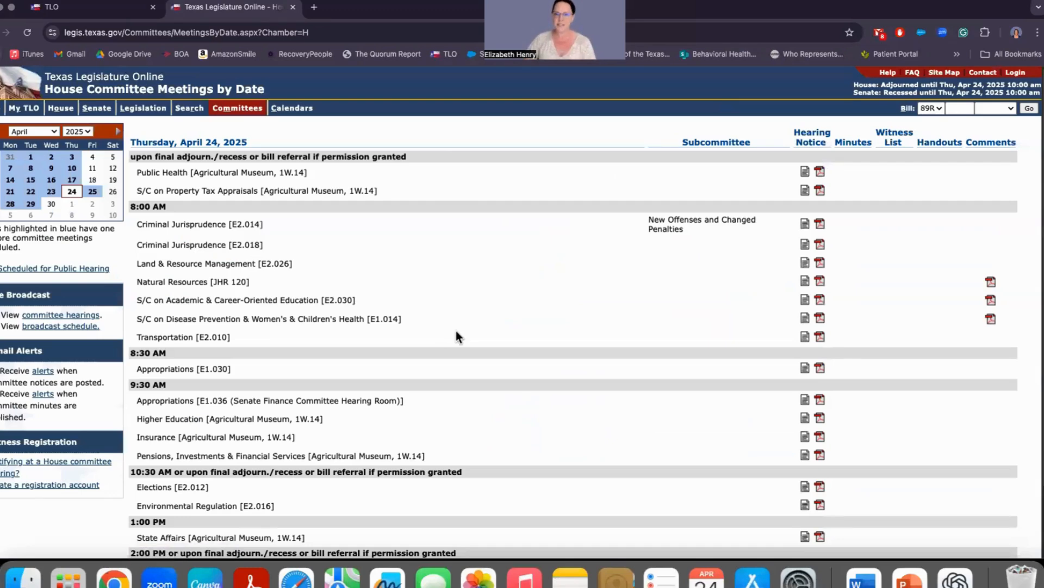
Review the House committee meetings for April 24, 2025, including meeting times, rooms, highlighted calendar dates and the hearing notice and comments columns.
scroll(456, 331, down, 1)
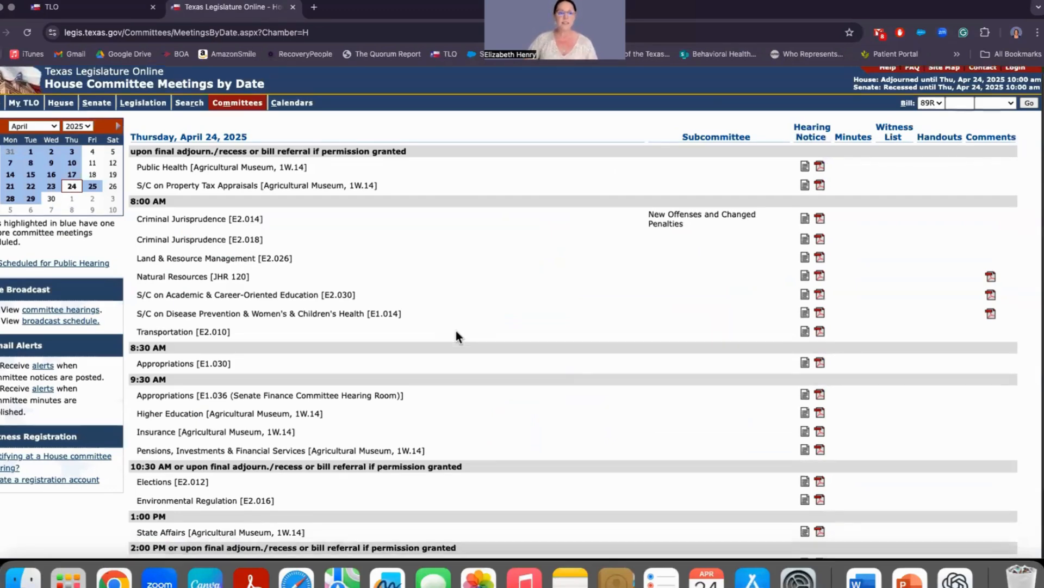
scroll(456, 336, down, 1)
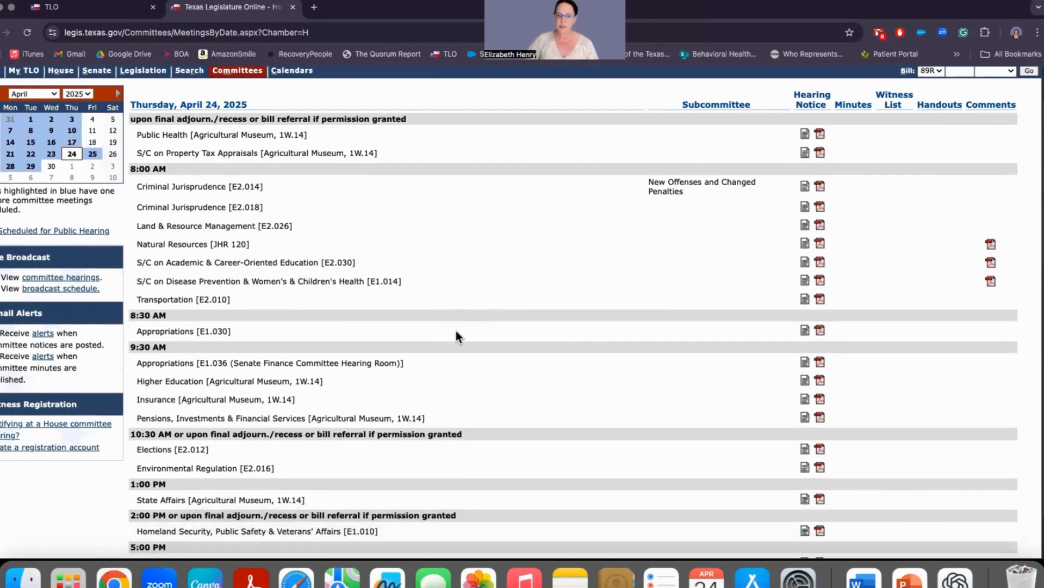
scroll(456, 337, down, 2)
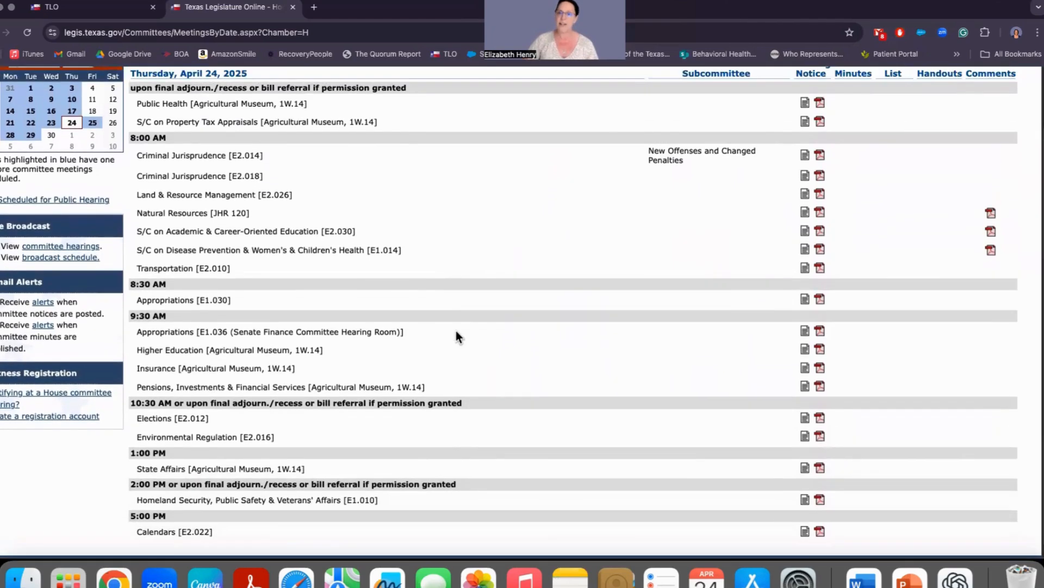
scroll(456, 332, down, 1)
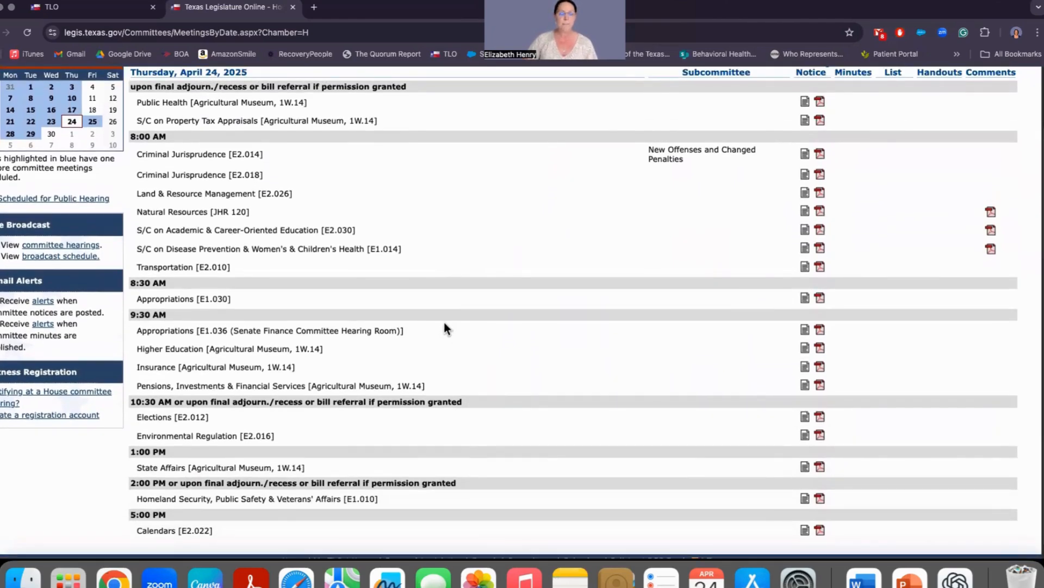
scroll(443, 321, up, 5)
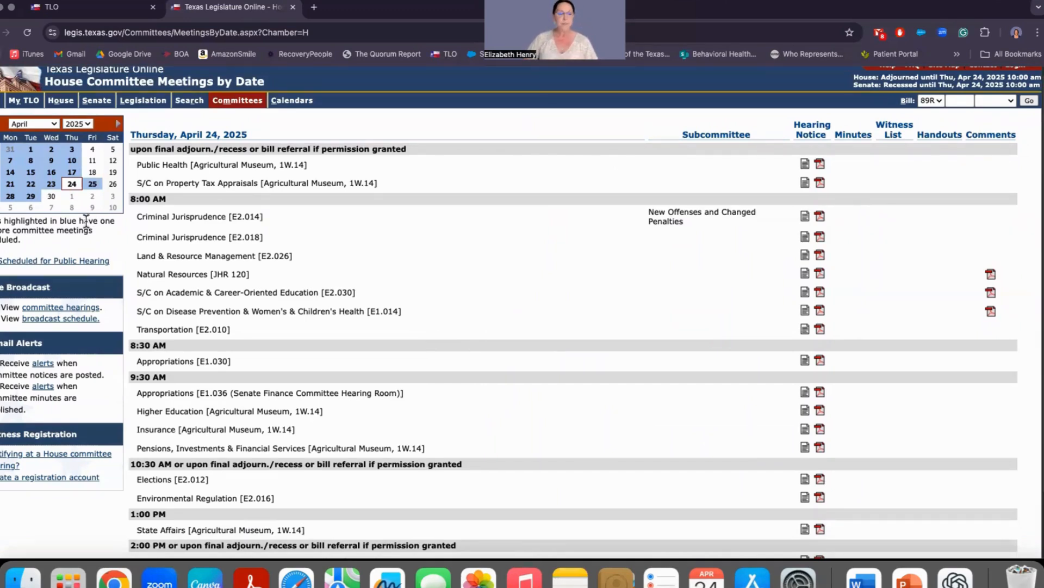
scroll(267, 250, down, 1)
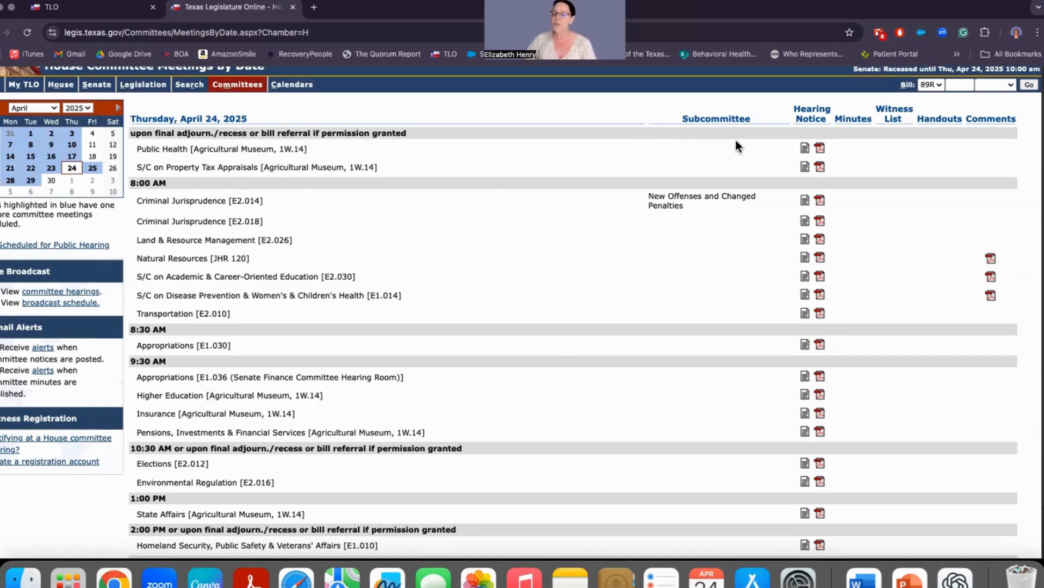
scroll(813, 130, down, 1)
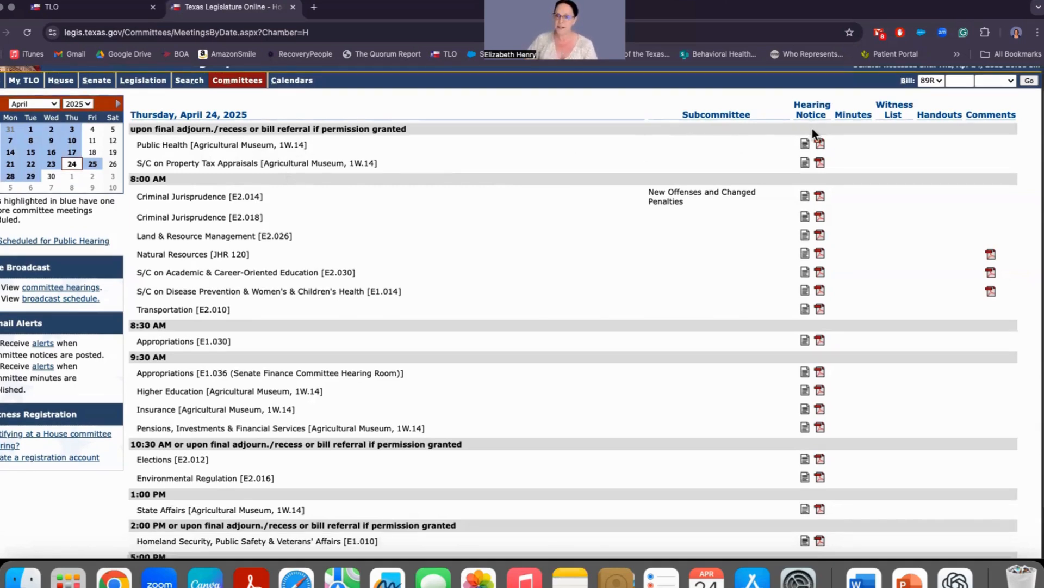
scroll(819, 166, up, 1)
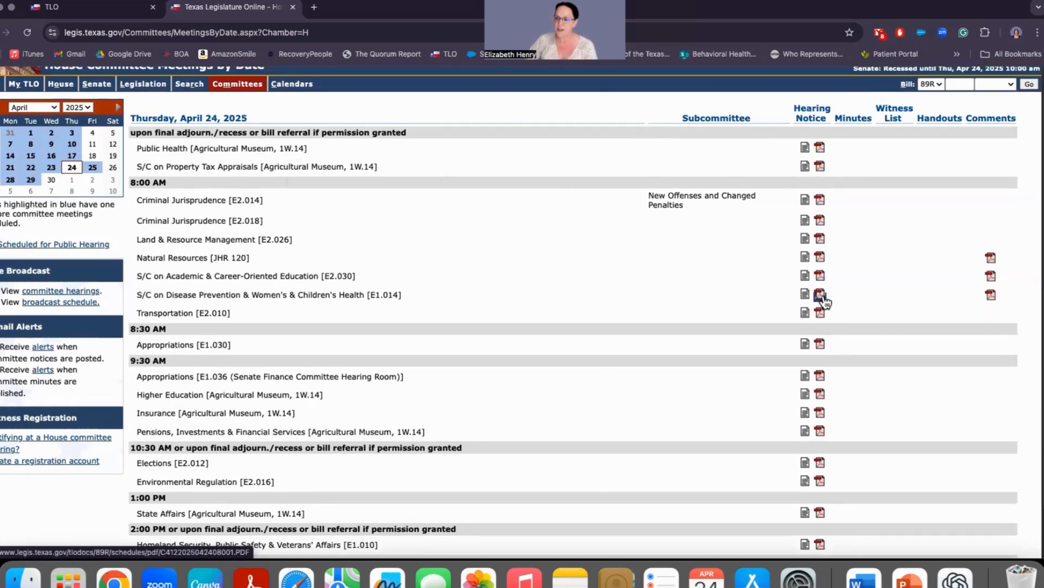
scroll(859, 283, down, 5)
scroll(863, 277, up, 1)
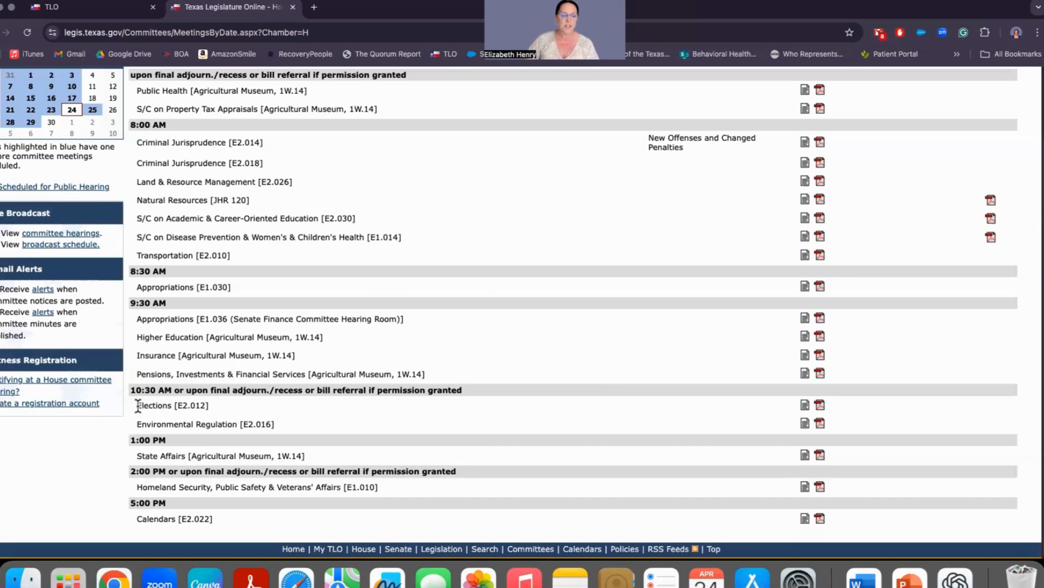
Open the PDF hearing notice for the Elections committee meeting in room E2.012.
drag(137, 405, 211, 408)
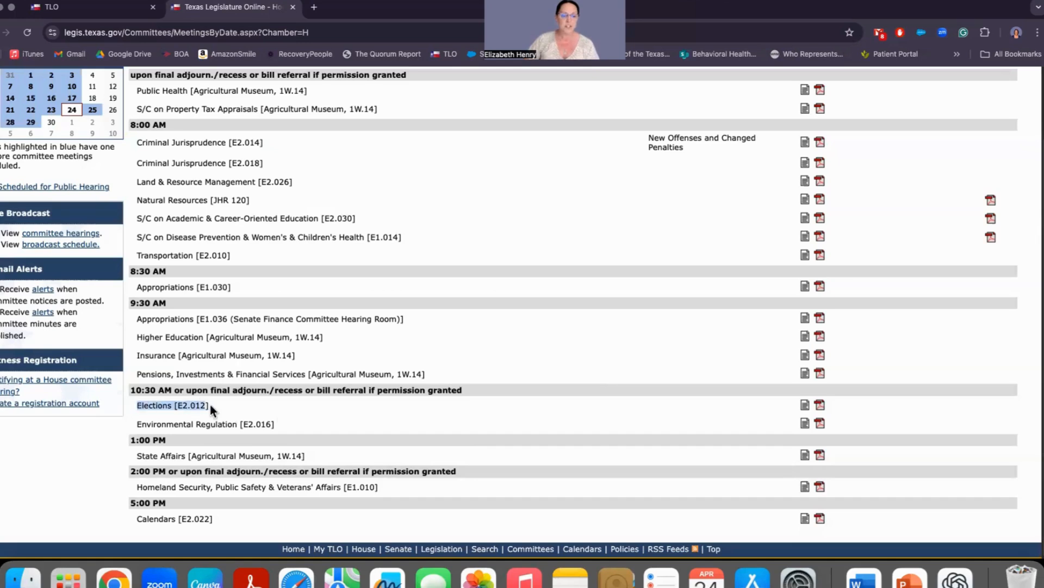
click(742, 403)
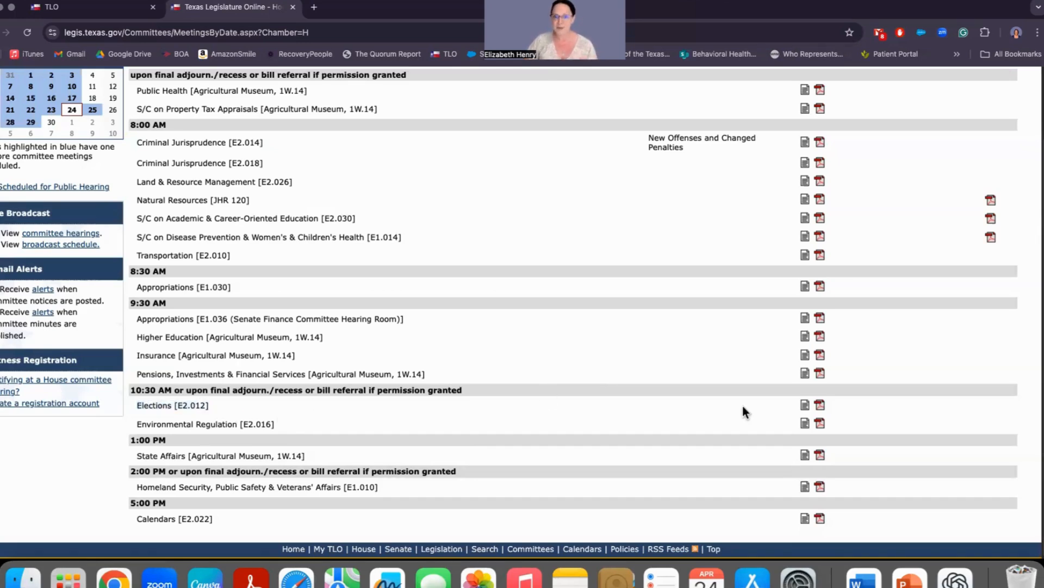
click(820, 406)
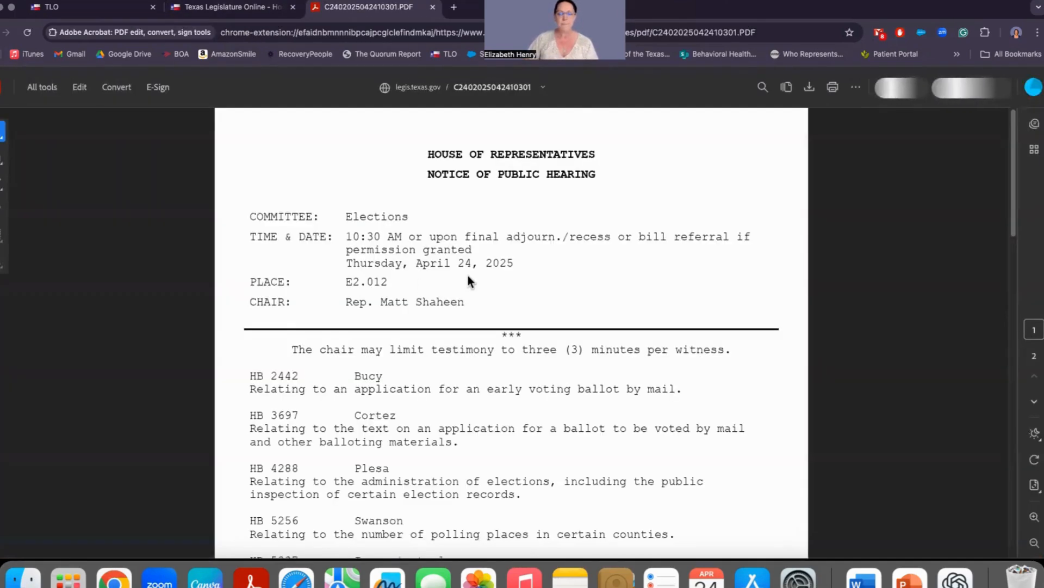
Read the Elections hearing notice, covering the testimony limit, listed bills, witness registration information and live video broadcast details.
scroll(468, 275, down, 1)
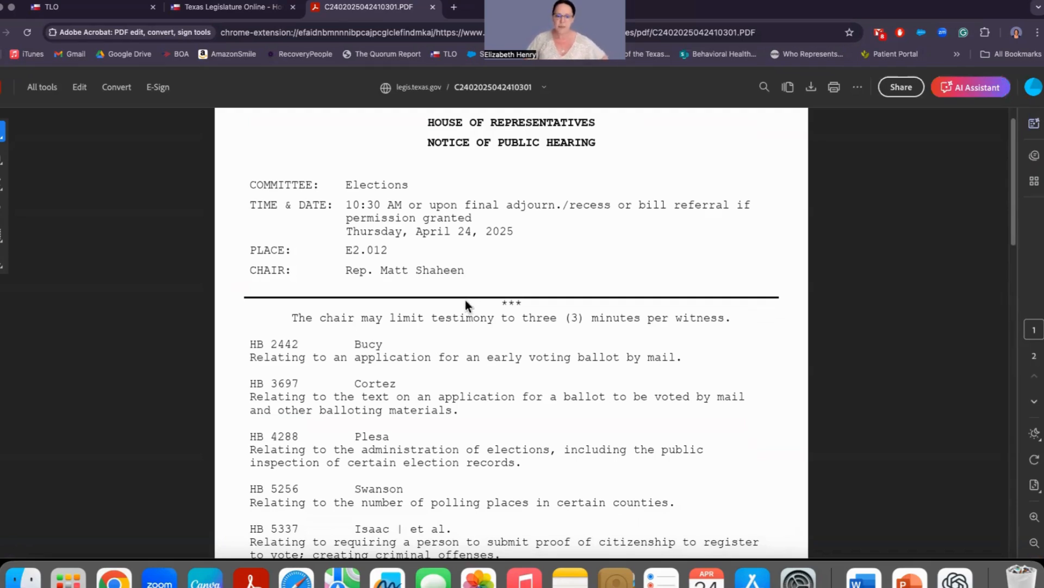
scroll(466, 299, down, 5)
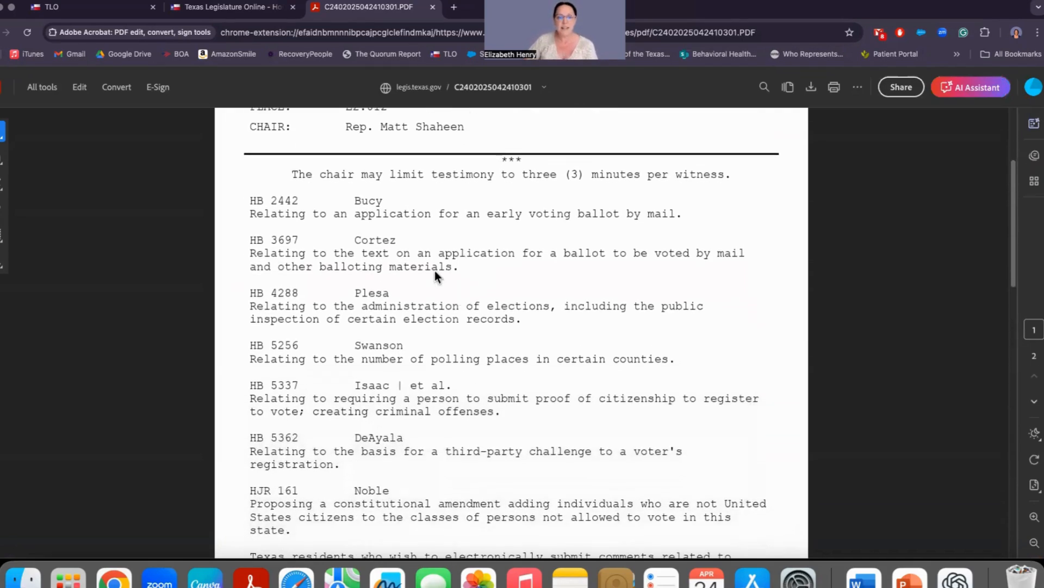
scroll(312, 173, down, 1)
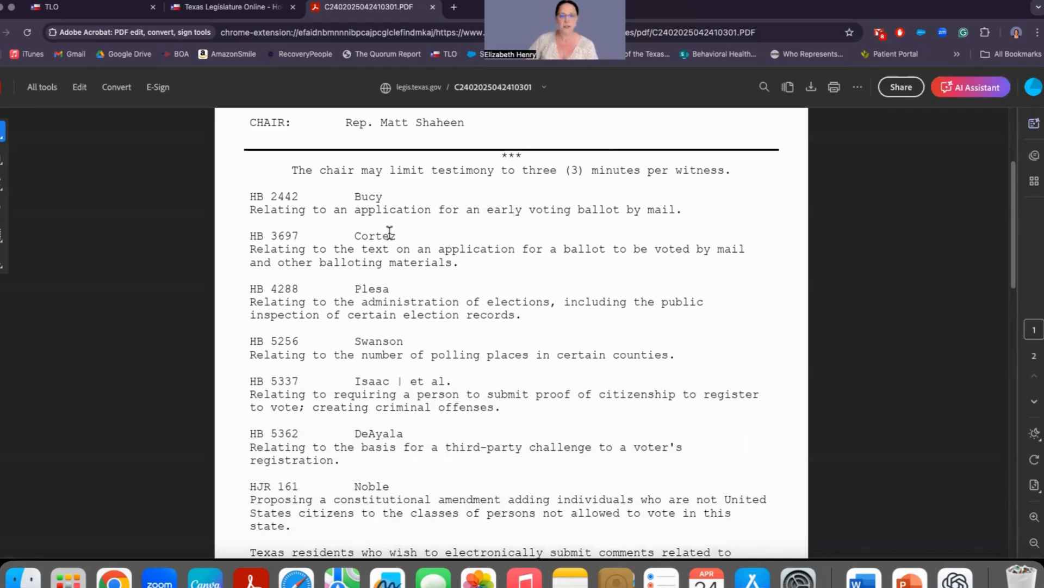
scroll(391, 231, down, 1)
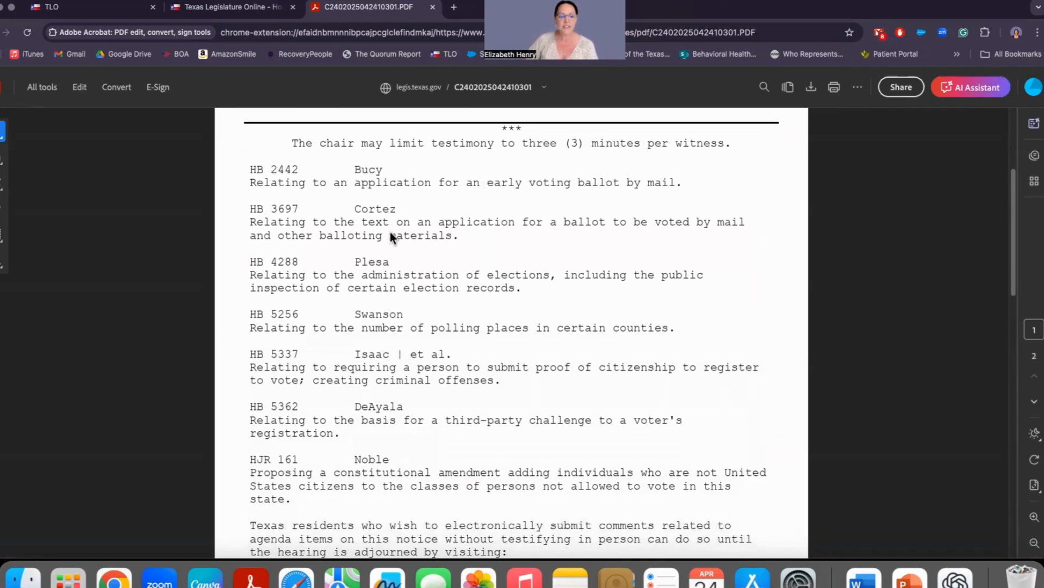
scroll(390, 232, down, 1)
scroll(454, 293, down, 1)
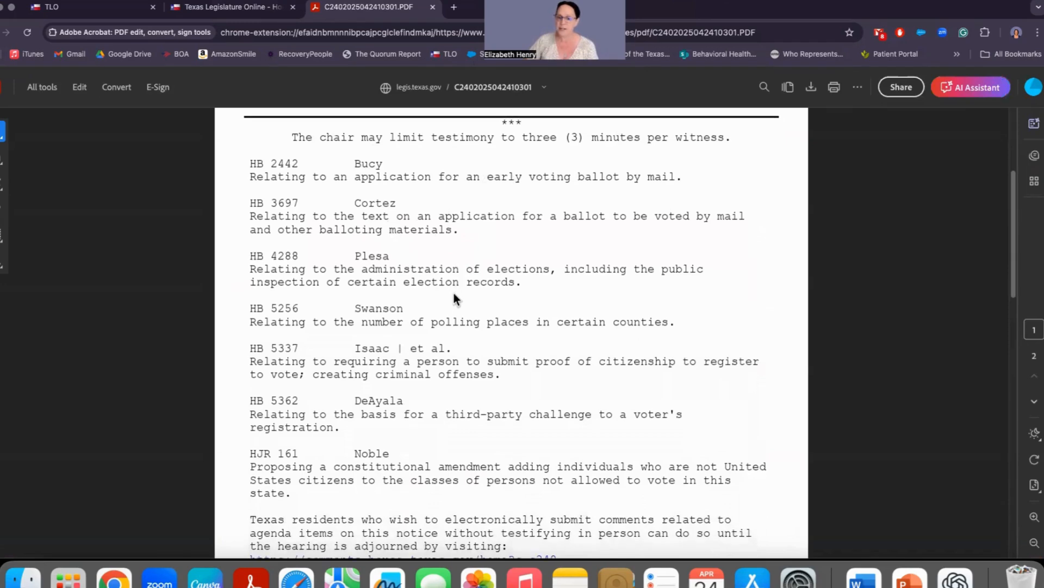
scroll(454, 293, down, 7)
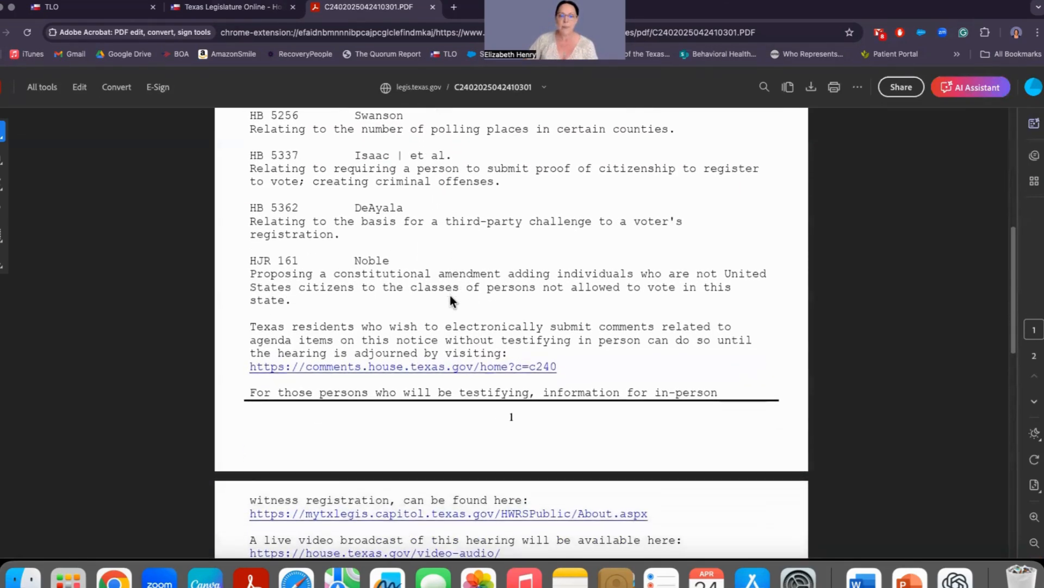
scroll(450, 301, down, 6)
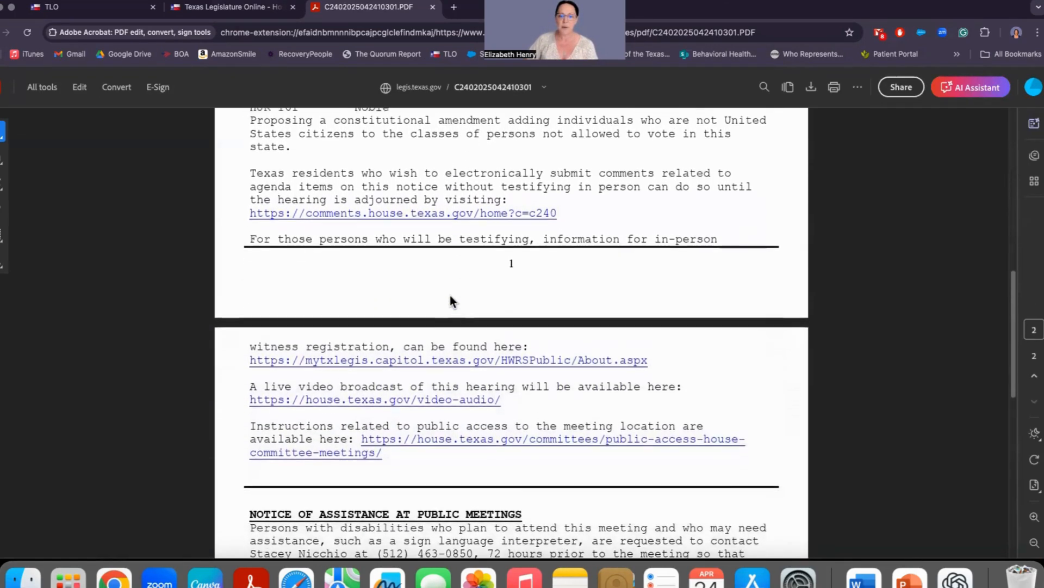
scroll(451, 301, down, 1)
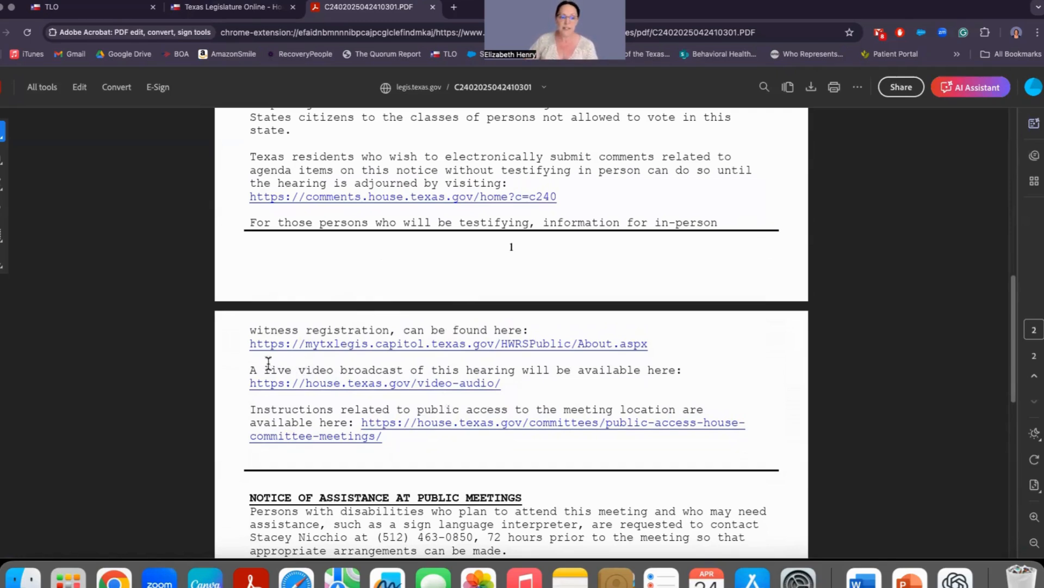
drag(251, 370, 681, 370)
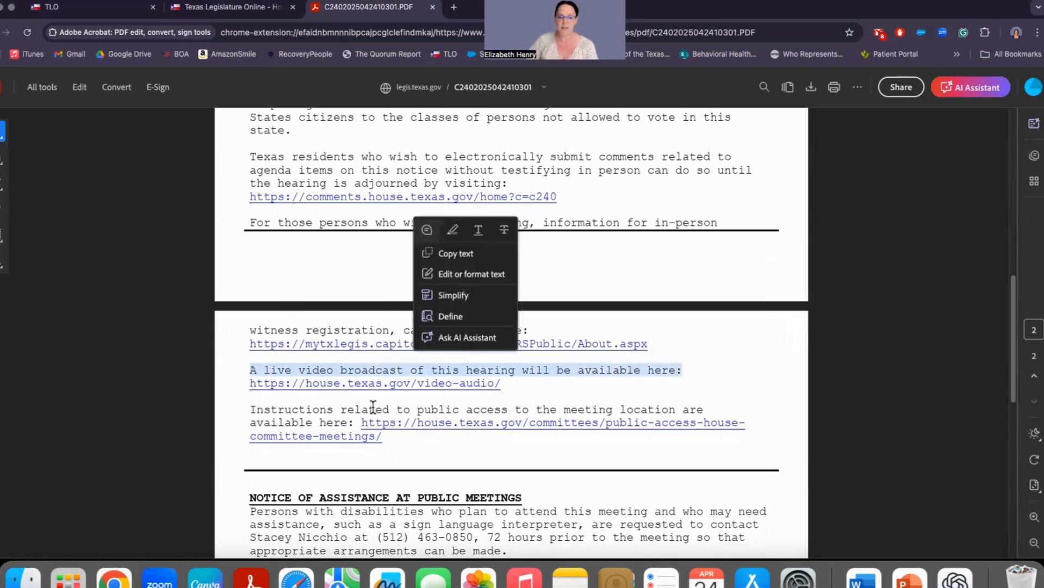
click(553, 383)
Find the electronic comment instructions for Texas residents in the notice and open the linked comments.house.texas.gov page.
scroll(553, 383, up, 2)
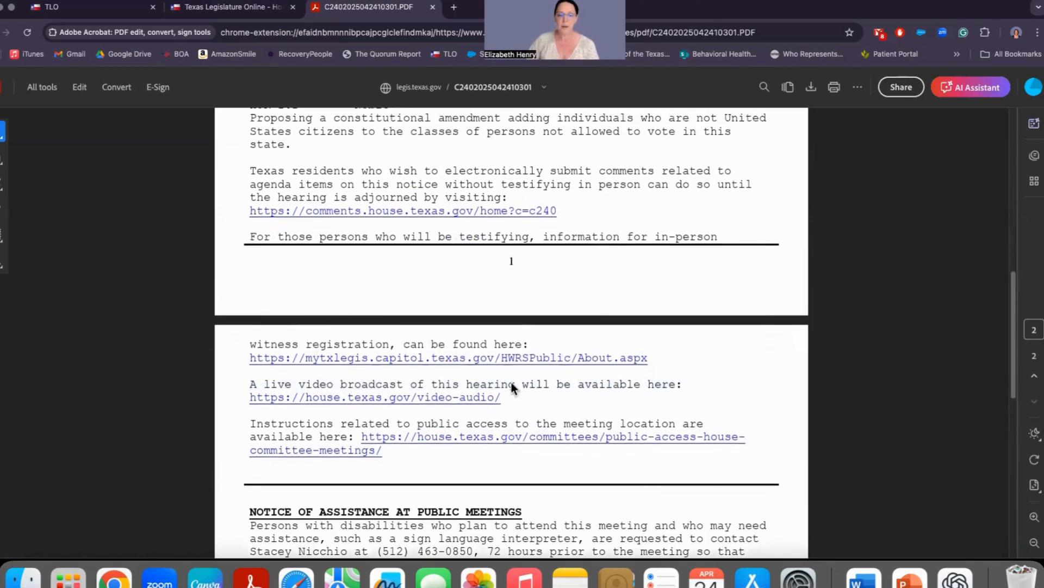
scroll(512, 383, up, 3)
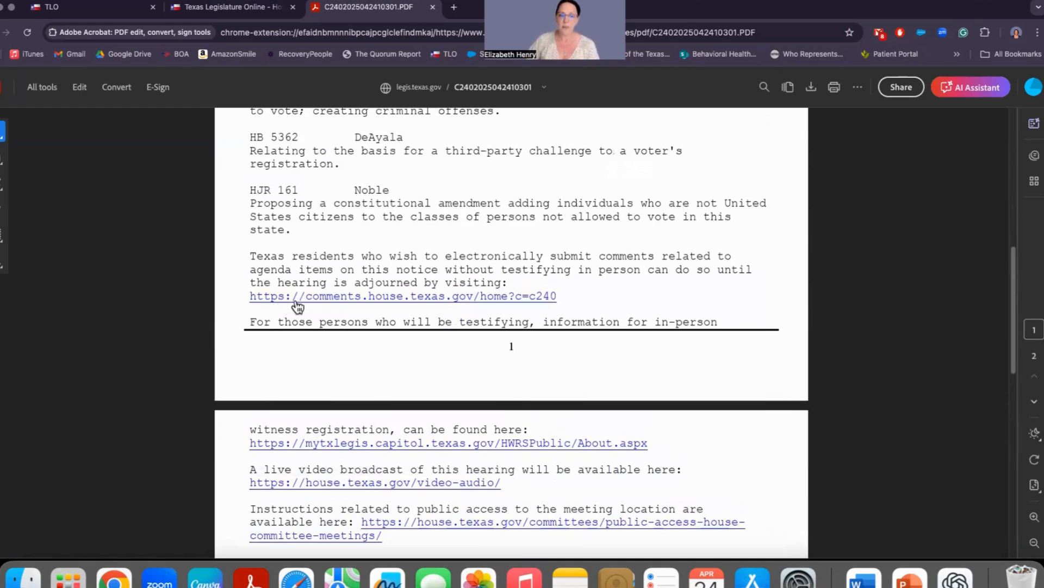
drag(251, 256, 396, 261)
click(450, 273)
click(318, 298)
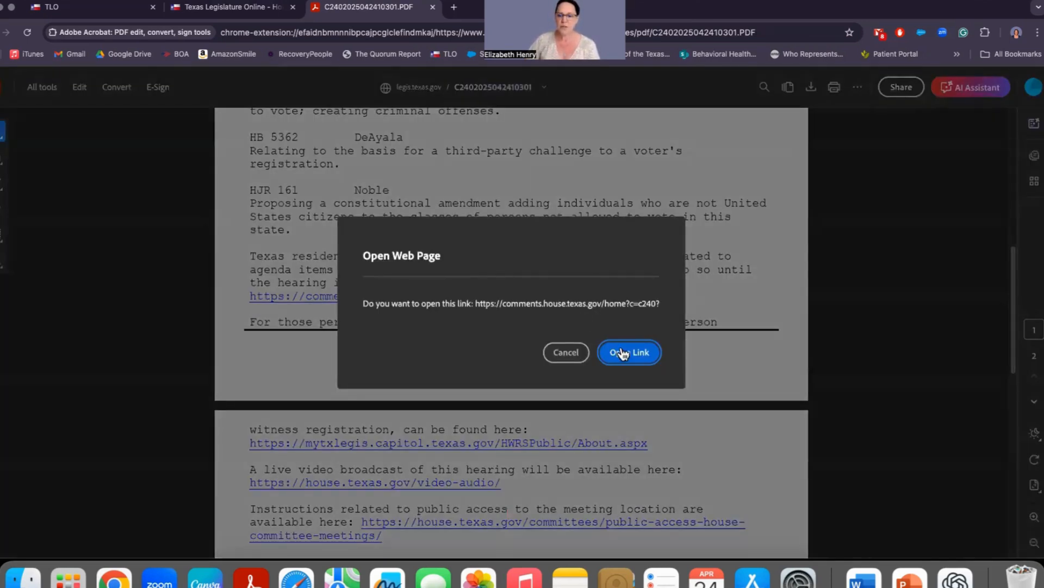
click(625, 354)
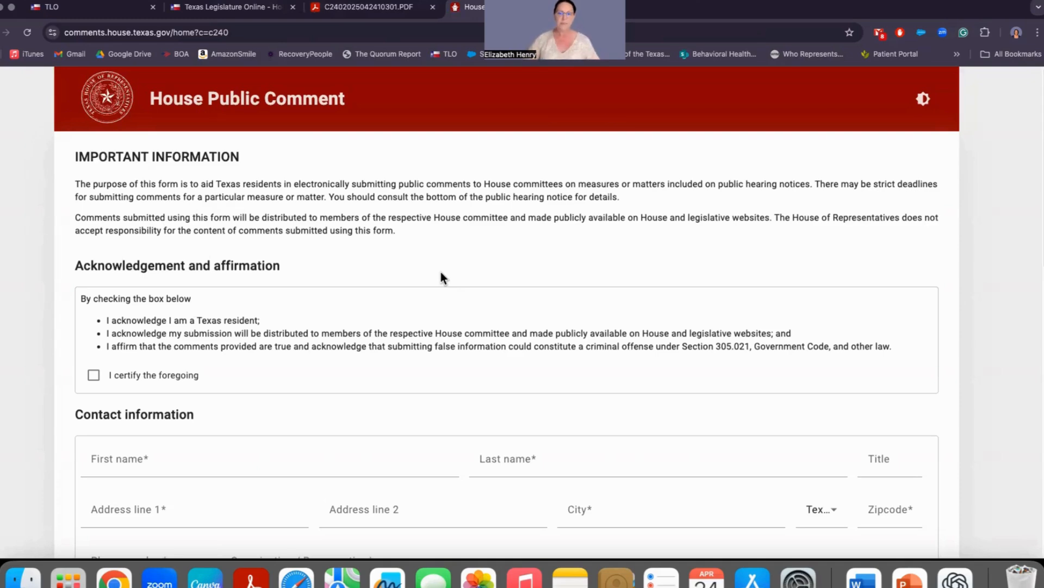
Certify the acknowledgement and affirmation statements on the House Public Comment form.
scroll(436, 276, down, 2)
scroll(437, 277, down, 2)
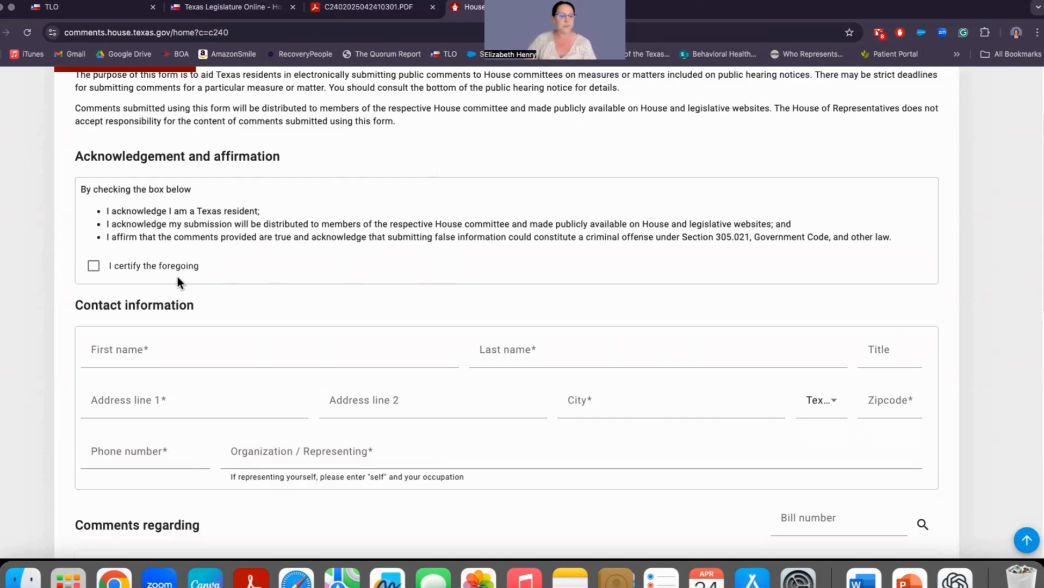
click(94, 267)
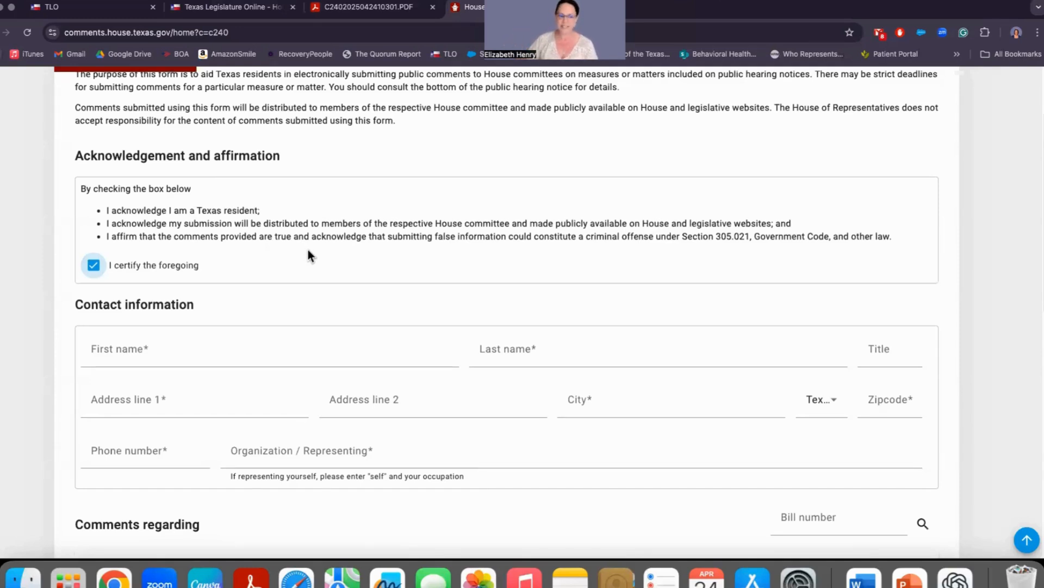
Fill in the commenter's name, address, phone number and organization from the saved street-address autofill entry, then focus the organization field.
scroll(308, 250, down, 3)
click(219, 263)
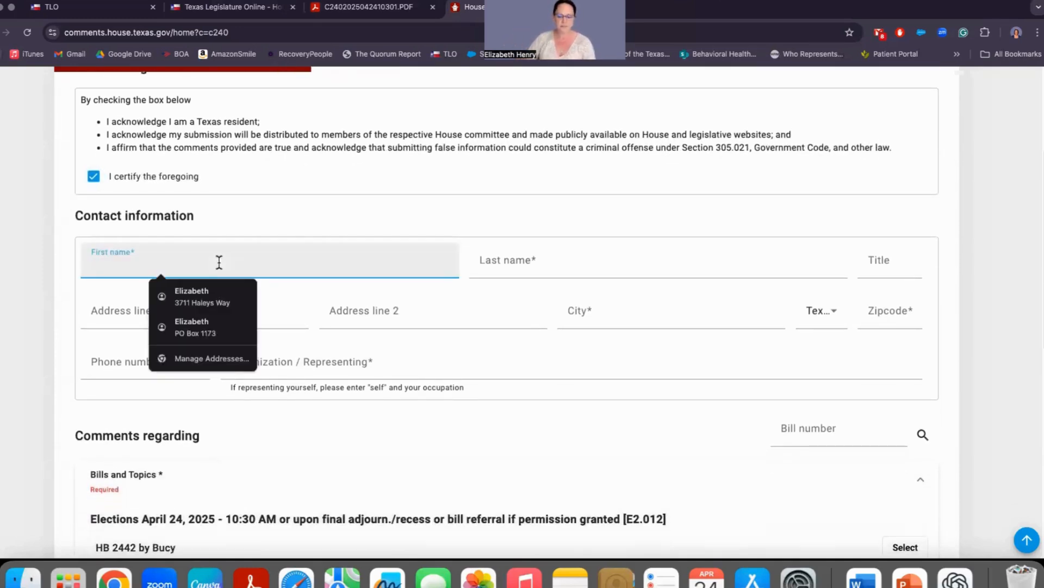
text(Elizabeth)
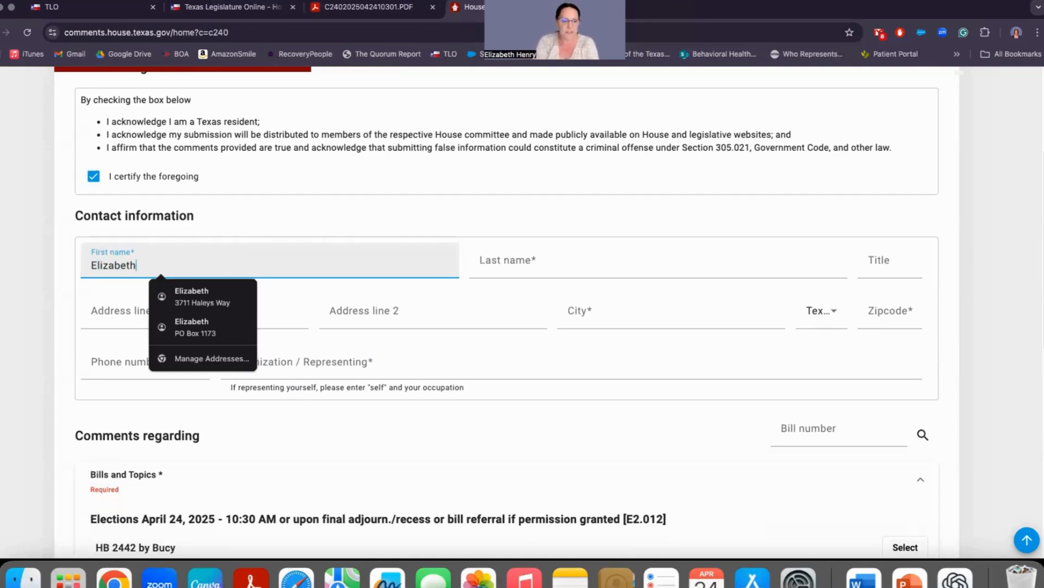
click(207, 299)
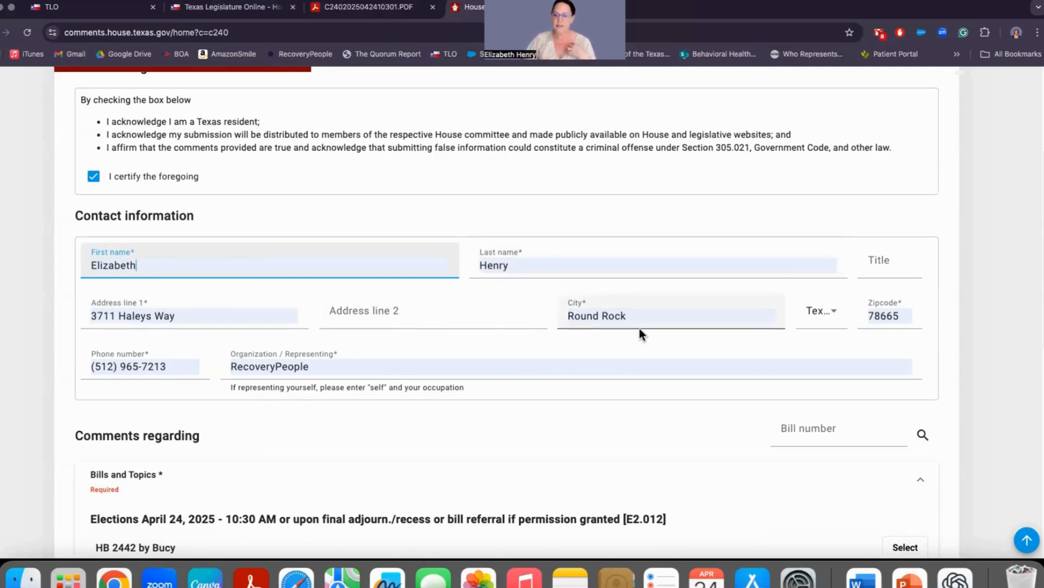
click(333, 369)
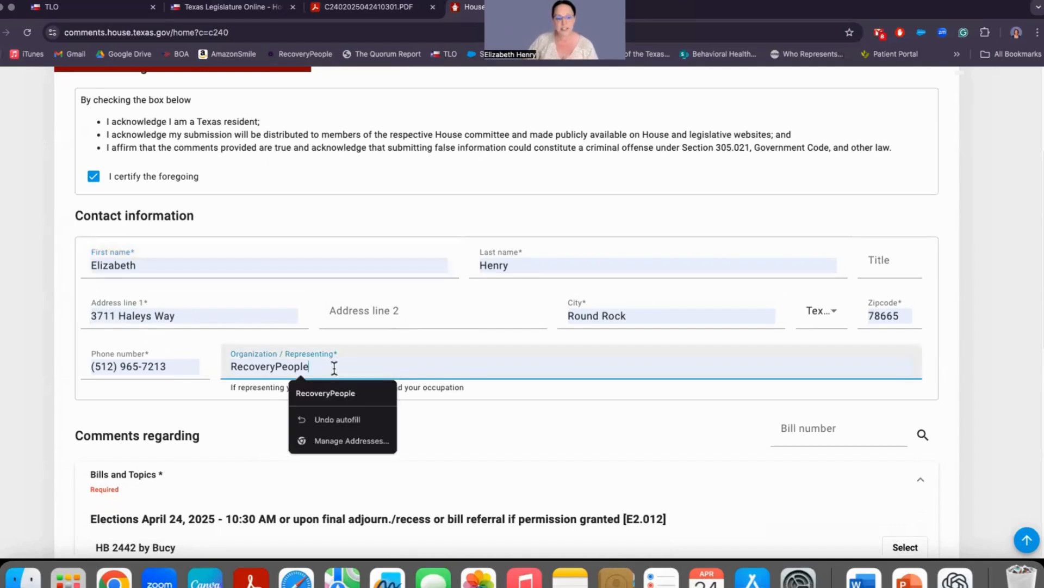
Extend the organization / representing entry to read "RecoveryPeople and Self".
click(513, 417)
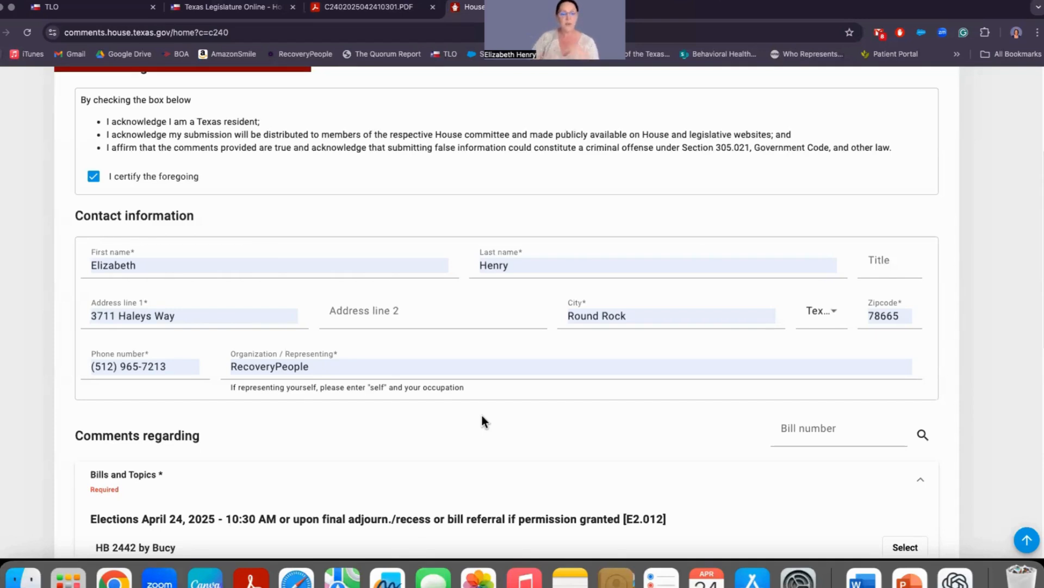
click(382, 366)
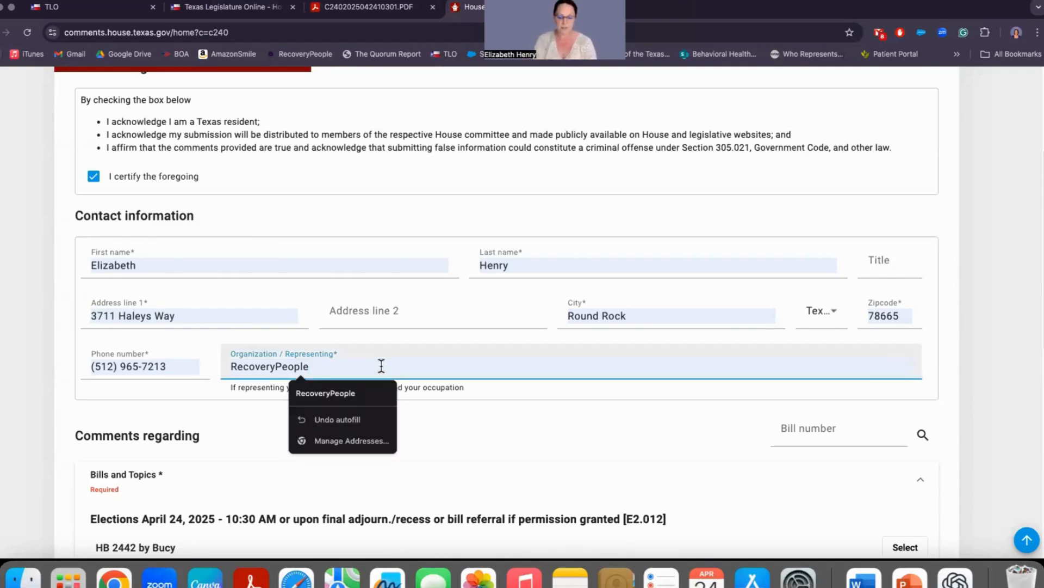
text(and Self)
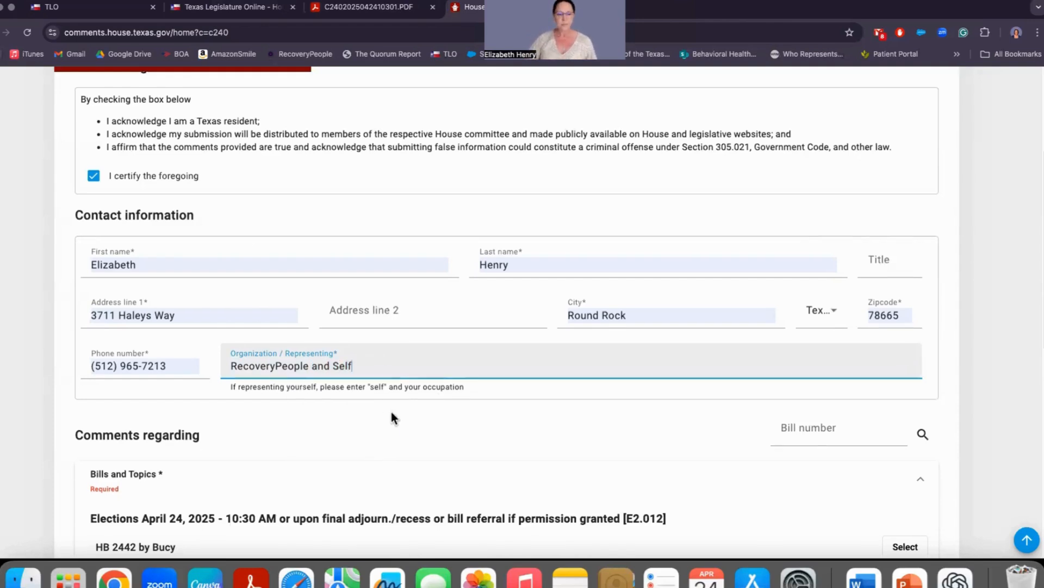
Enter HB 2442 as the bill number and select HB 2442 from the Elections hearing's bills as the comment subject.
scroll(392, 413, down, 3)
scroll(392, 412, down, 2)
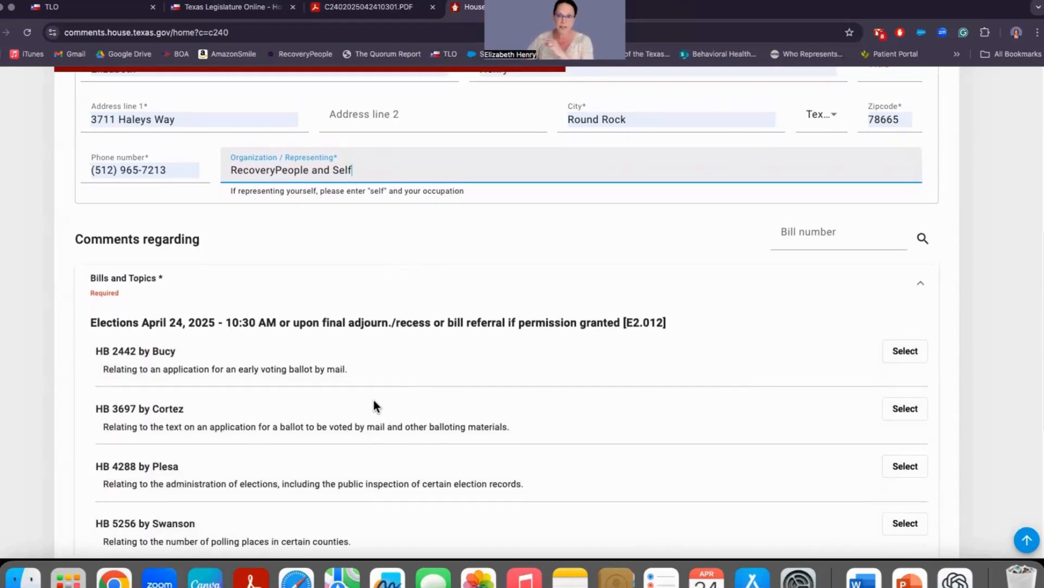
click(793, 235)
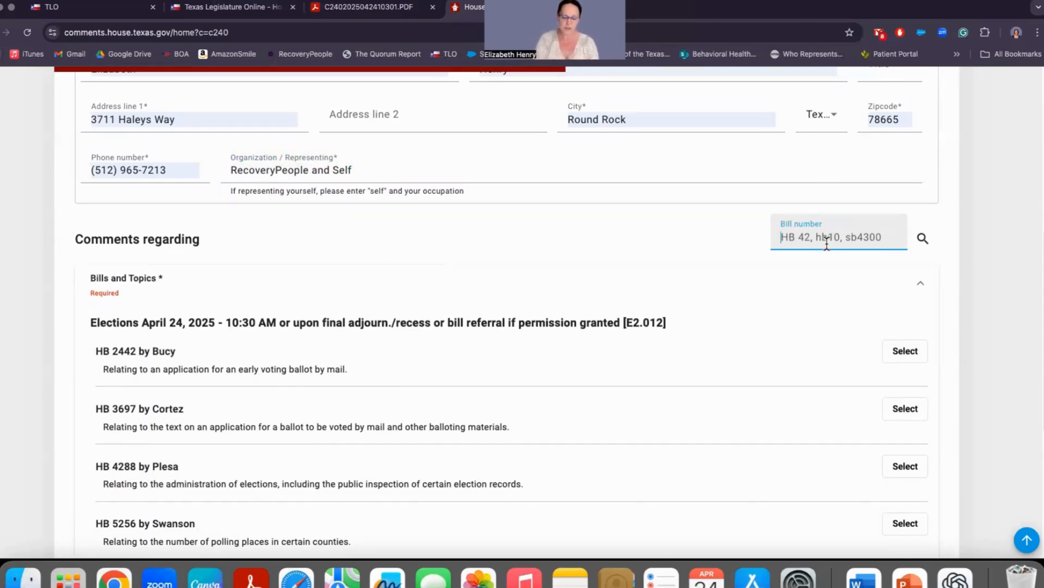
text(HB)
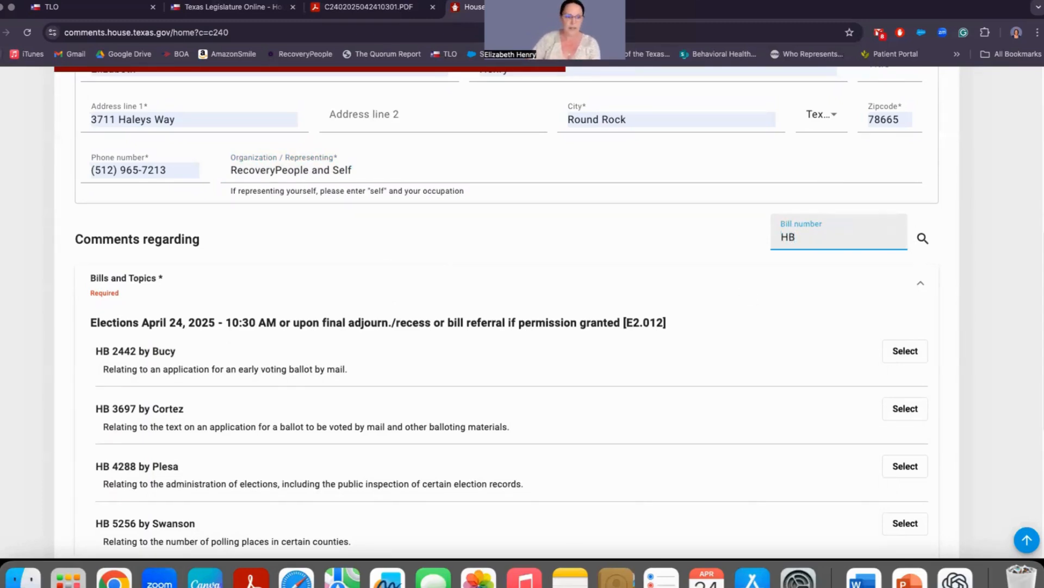
text( 2)
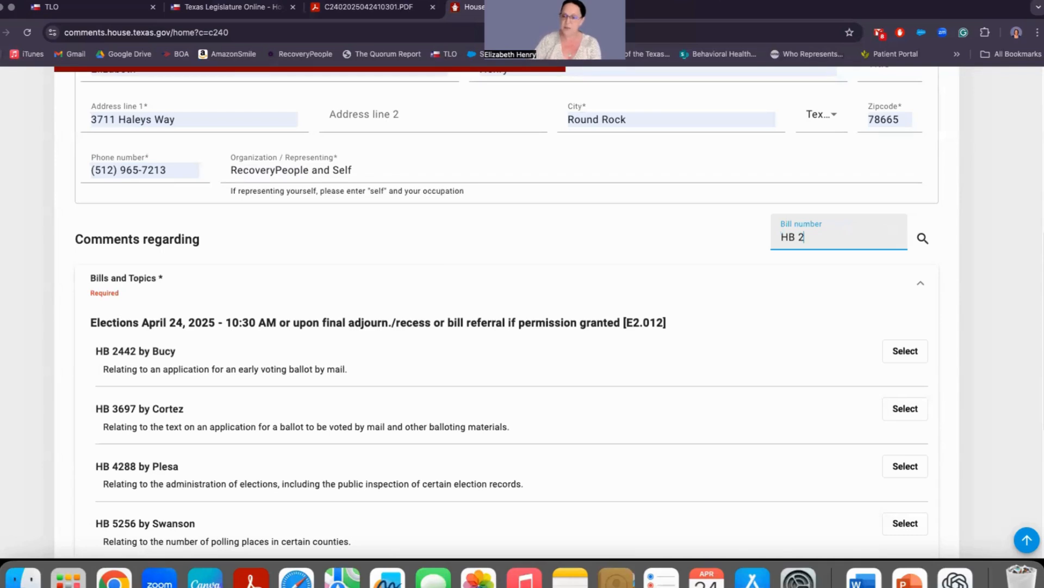
text(442)
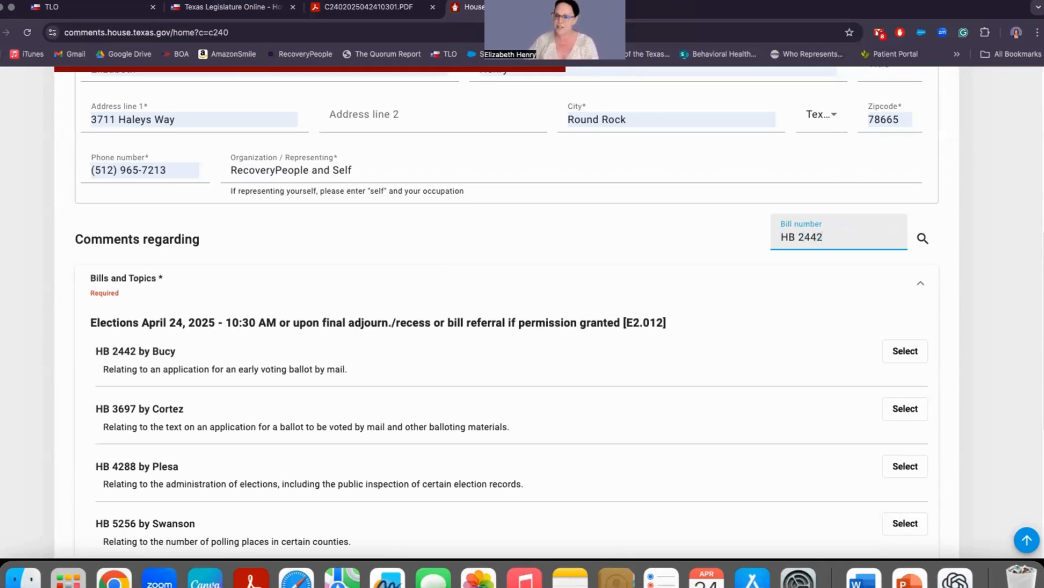
scroll(507, 307, down, 5)
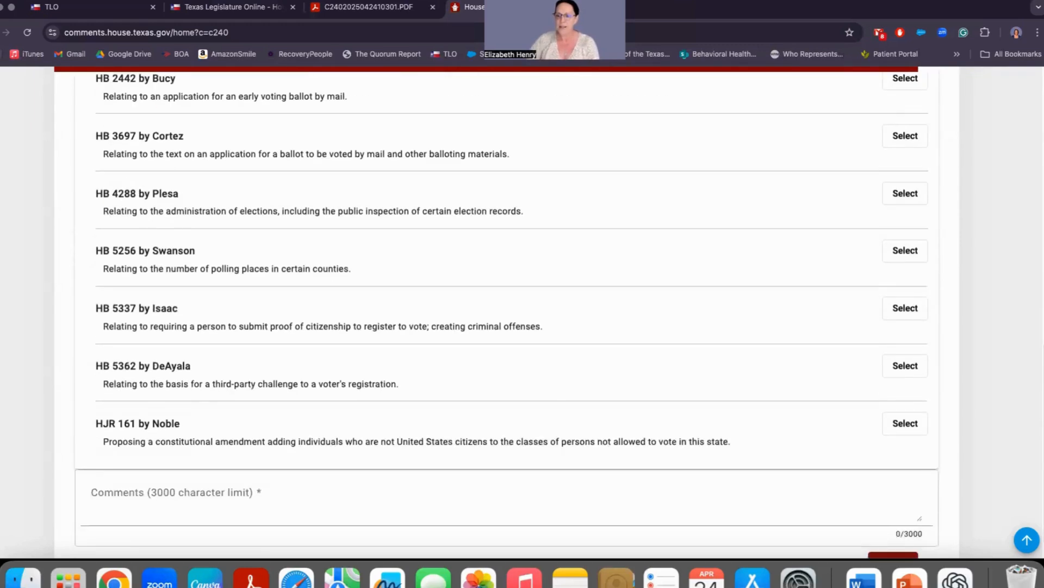
scroll(827, 247, up, 1)
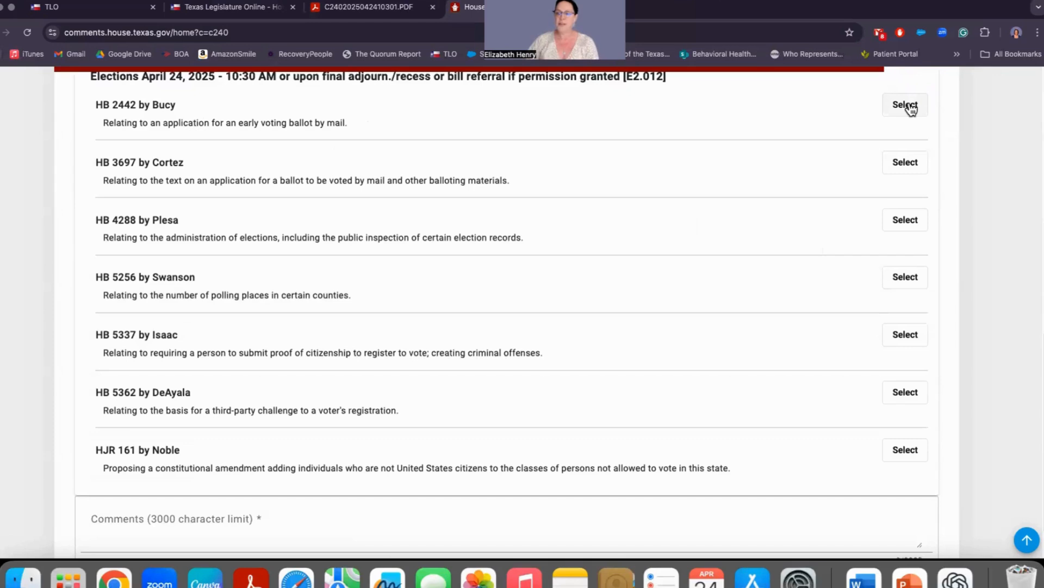
scroll(910, 103, up, 1)
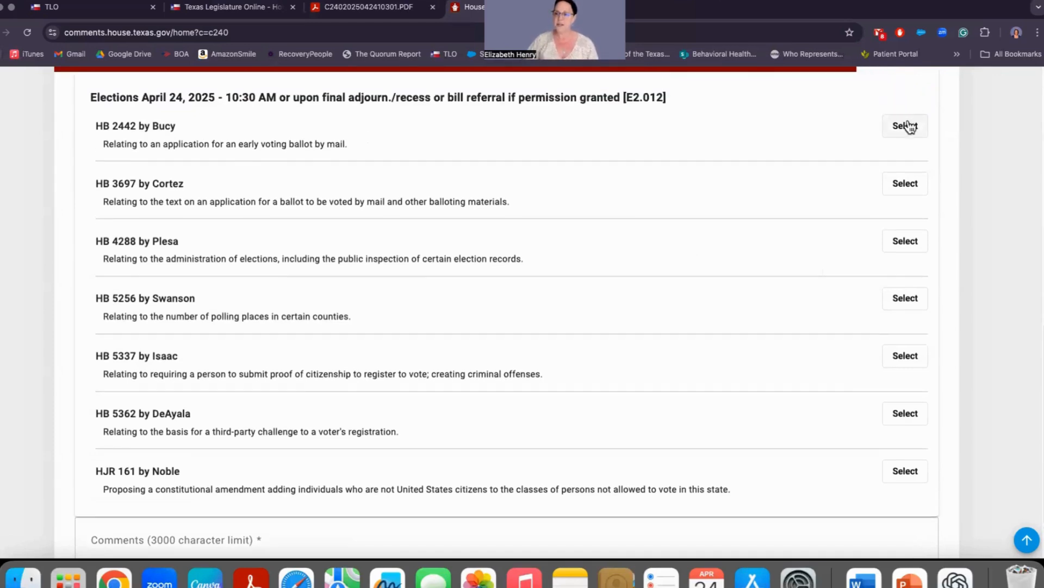
click(910, 125)
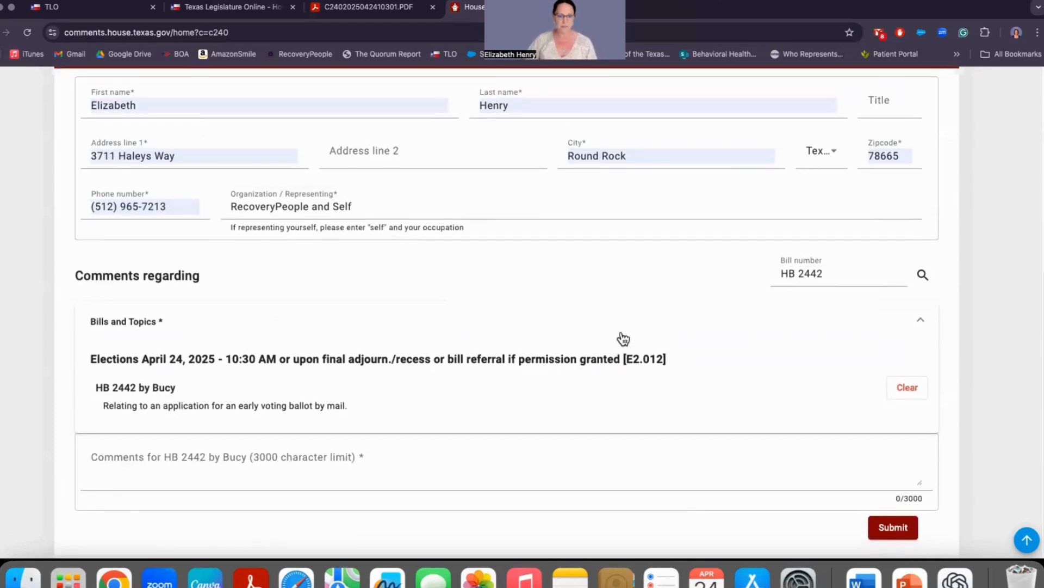
Write the HB 2442 comment "I support this bill. Please vote it favorably out of committee.".
click(408, 458)
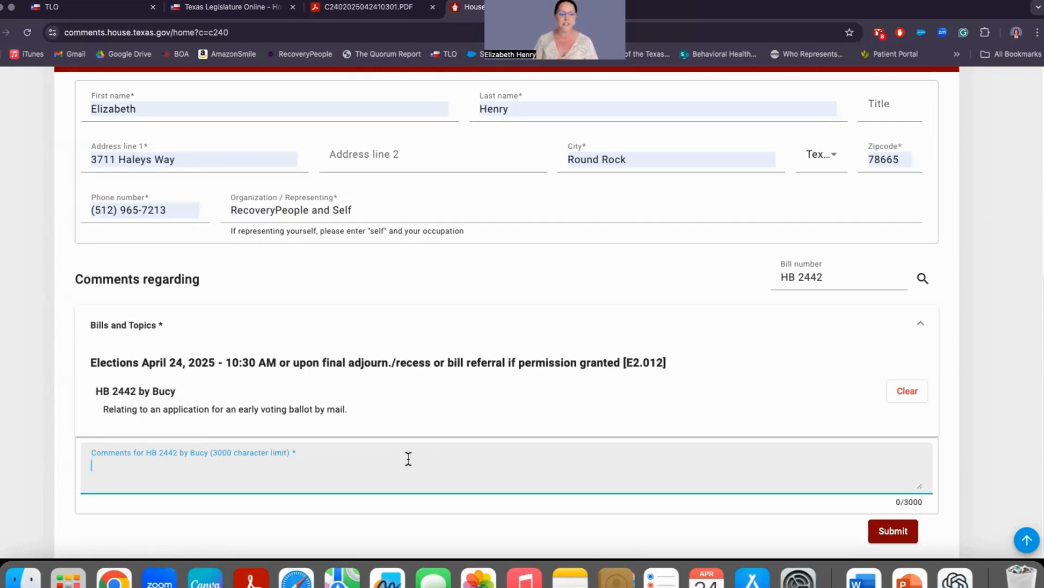
text(I )
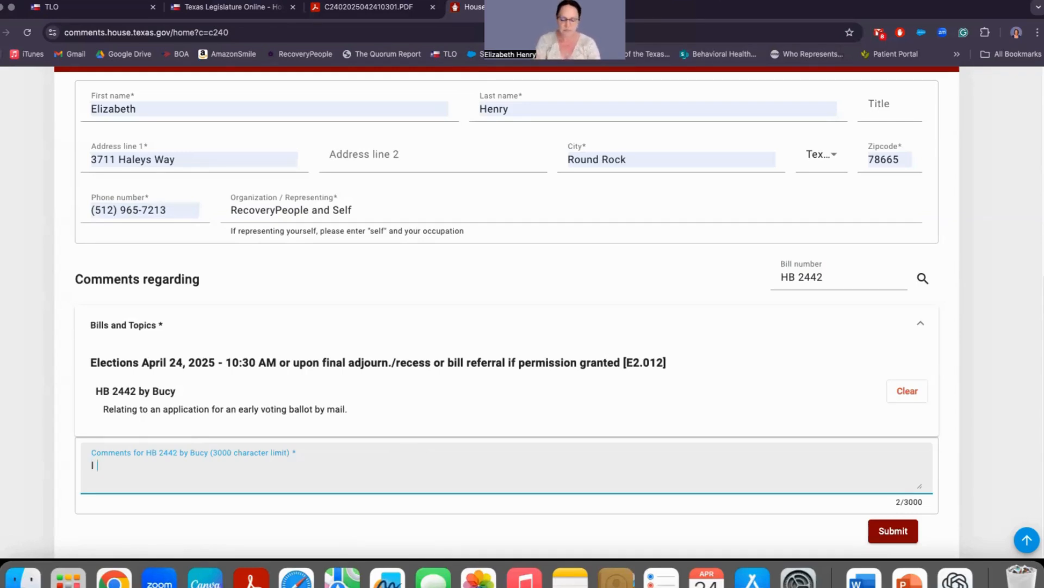
text(support)
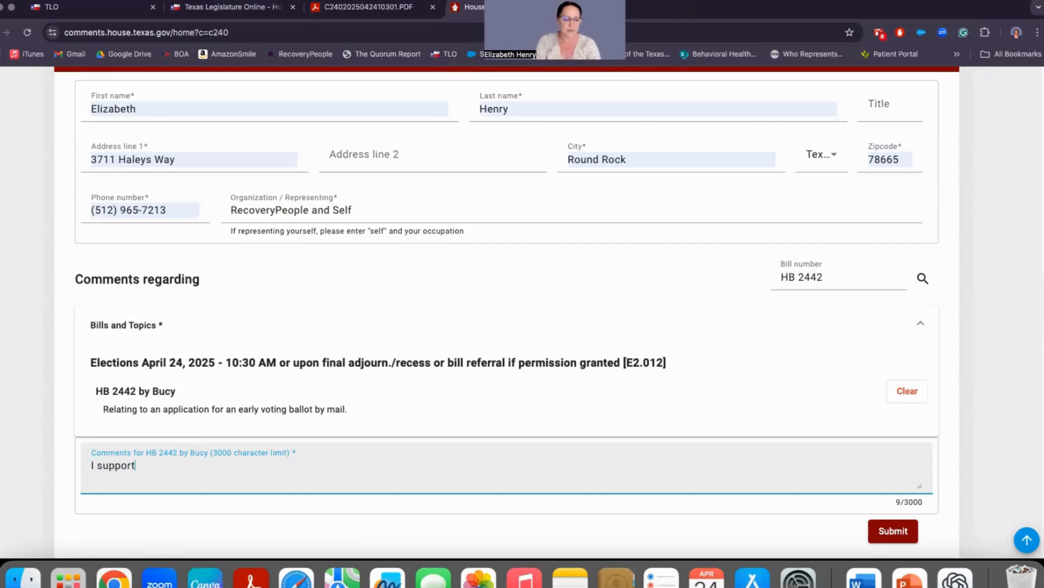
text( this b)
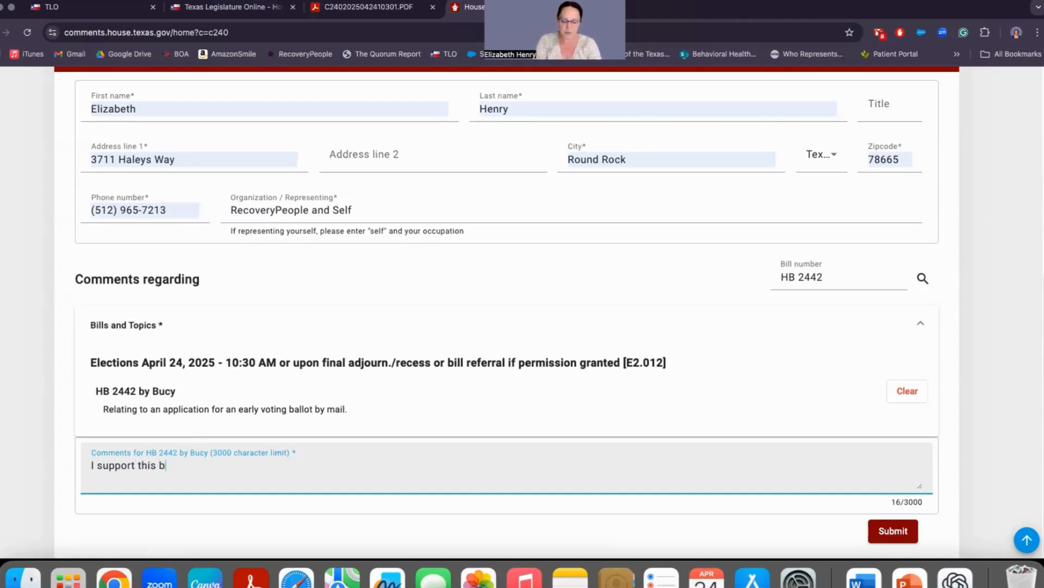
text(ill. Please vote it )
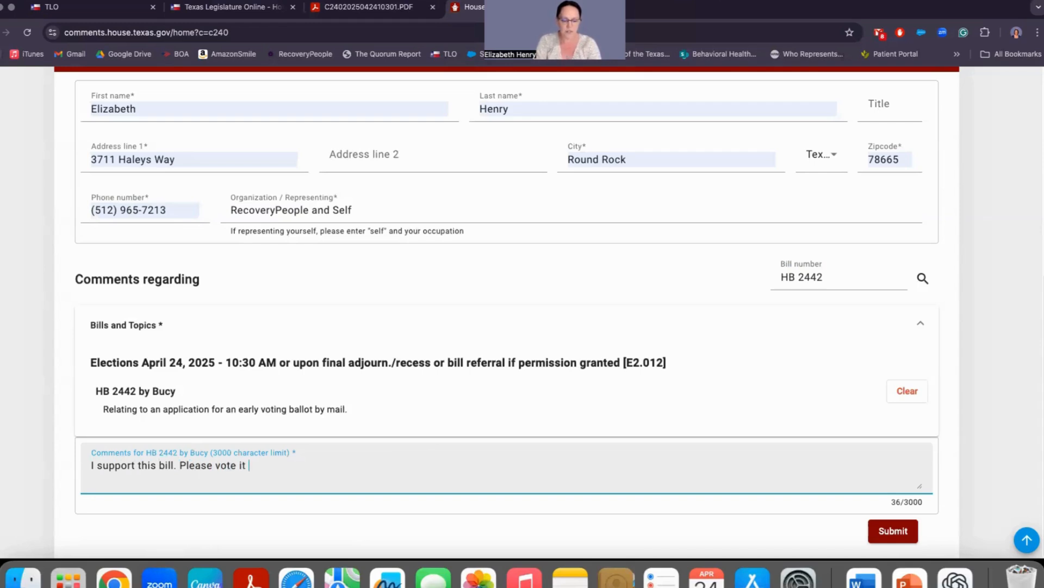
text(favorably o)
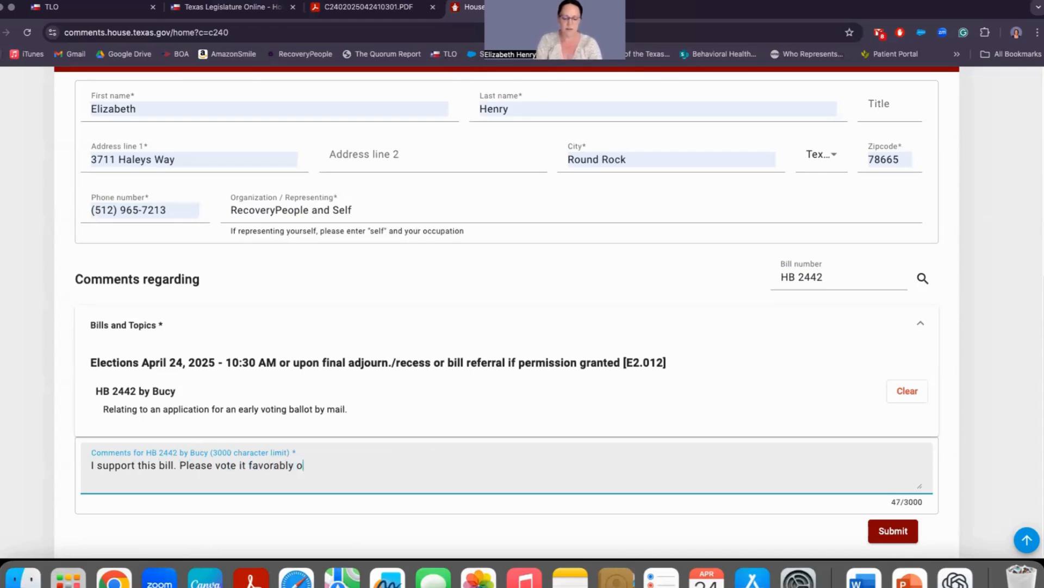
text(ut of committee.)
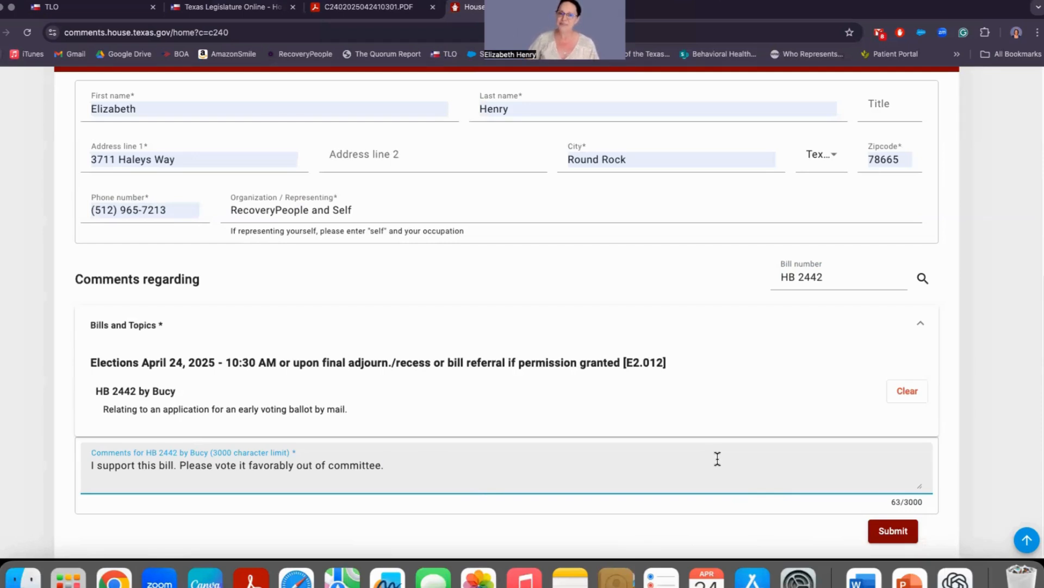
right_click(911, 586)
click(892, 452)
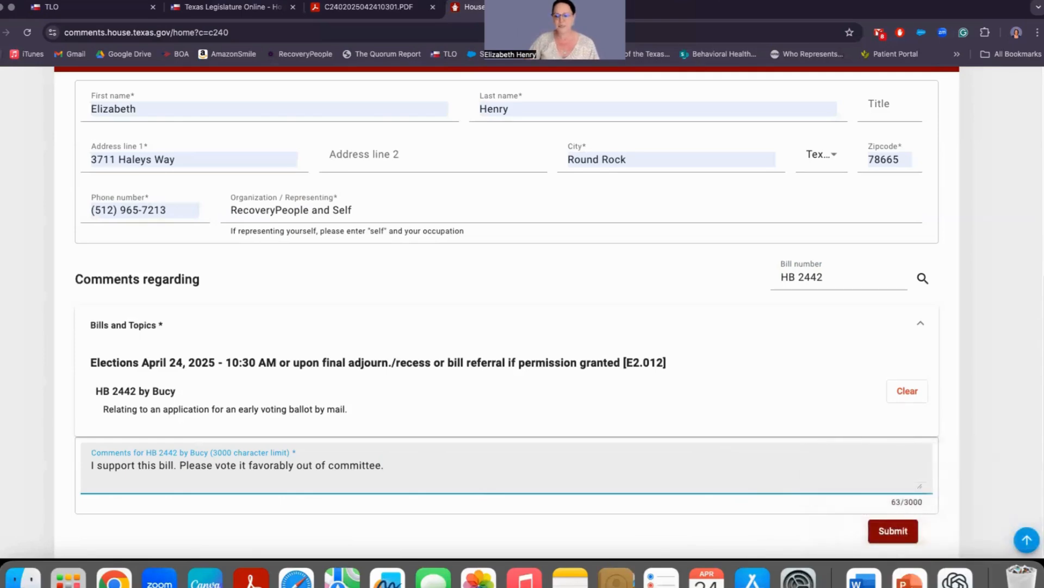